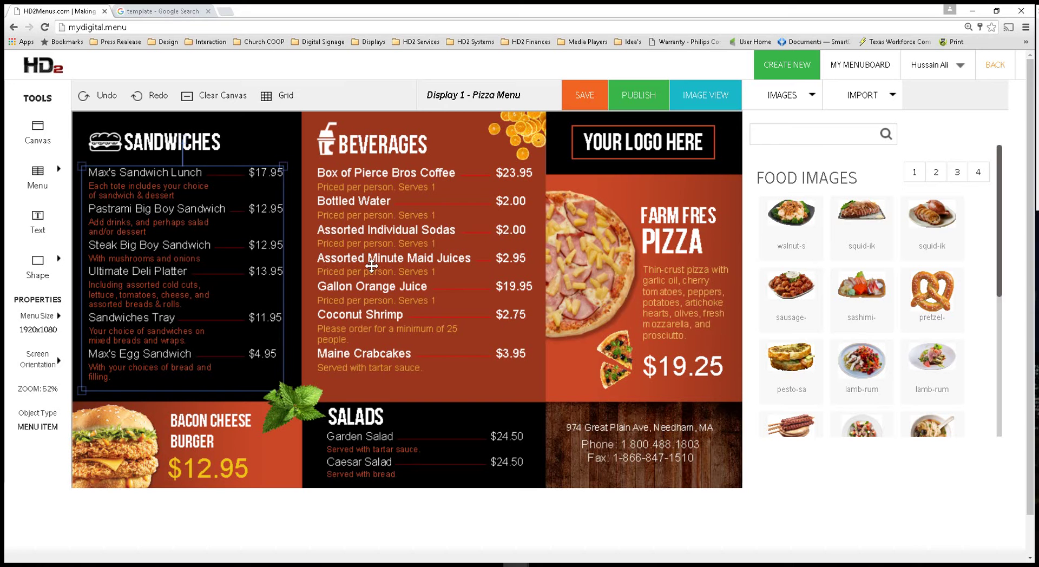
# - Open the settings of the Sandwiches menu list and move the dialog up so its whole contents fit on screen
pyautogui.click(372, 265)
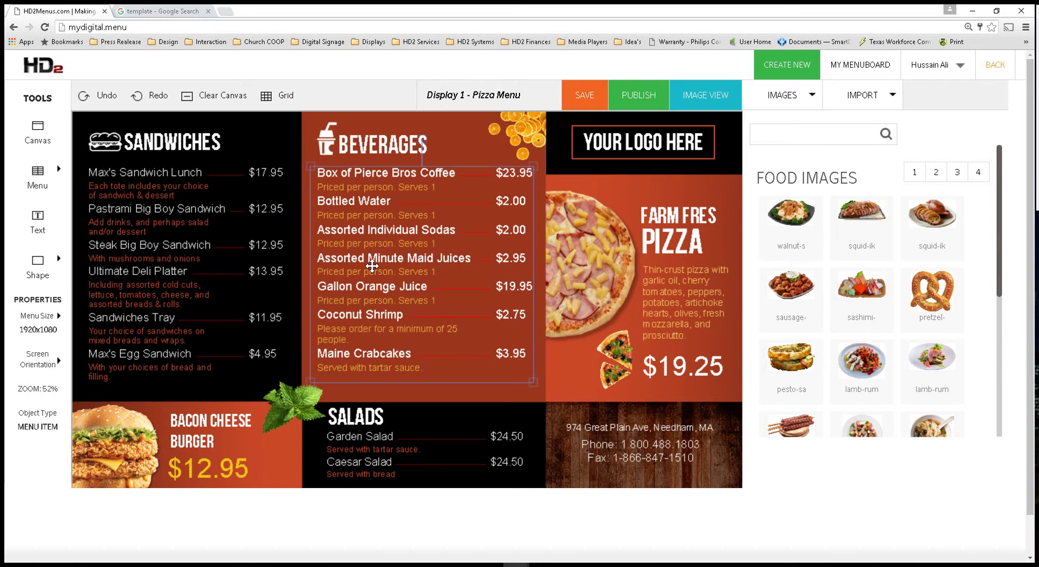
pyautogui.click(356, 461)
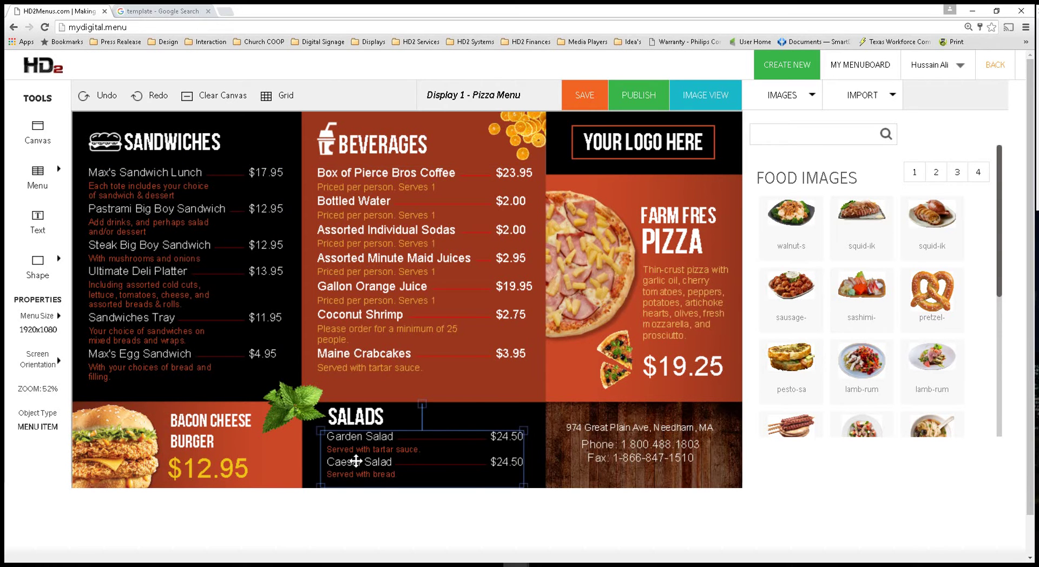
pyautogui.click(149, 236)
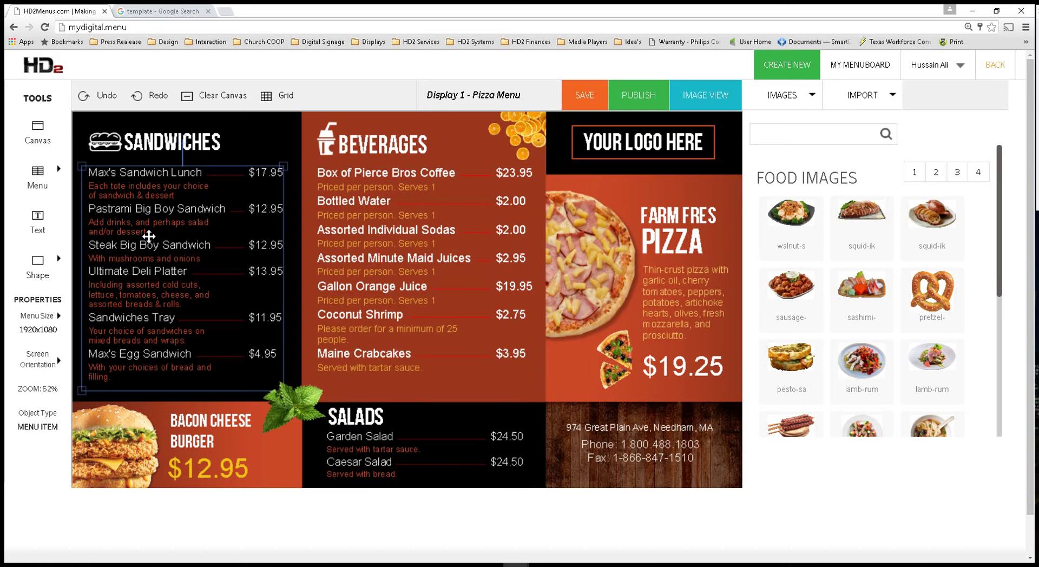
pyautogui.doubleClick(148, 236)
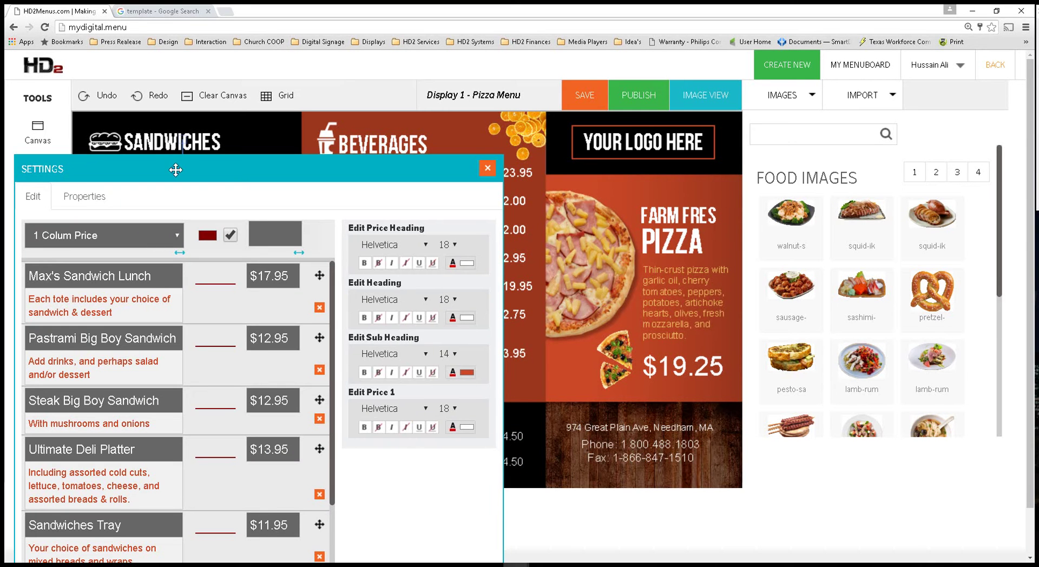
pyautogui.moveTo(188, 148); pyautogui.dragTo(265, 80)
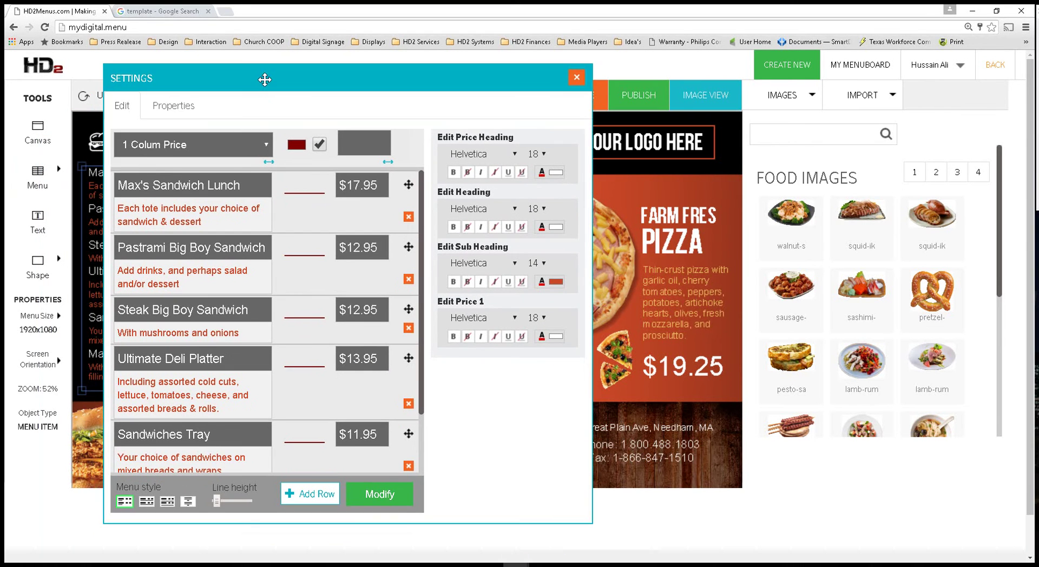
# - Rename the "Max's Sandwich Lunch" item to "Max's Sandwich Dinner" and set its price to $9.95
pyautogui.click(254, 186)
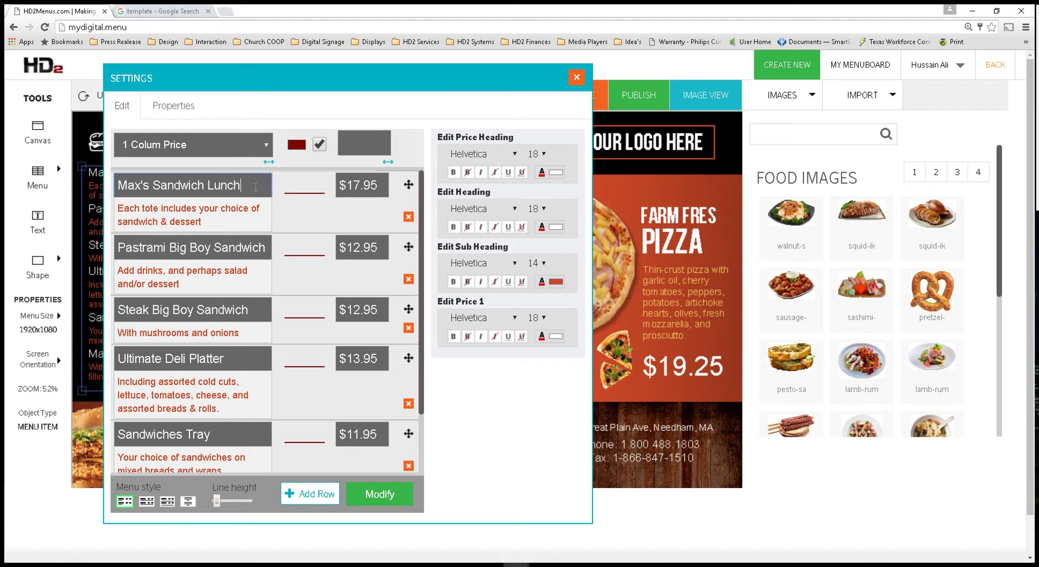
pyautogui.press('BackSpace')
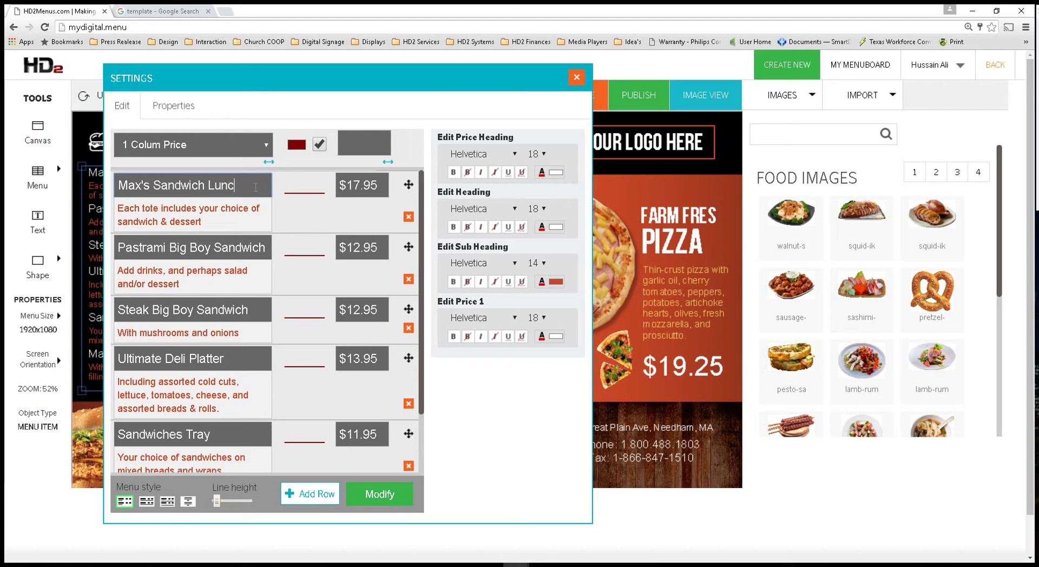
pyautogui.press('BackSpace')
pyautogui.press('BackSpace')
pyautogui.press('BackSpace')
pyautogui.press('BackSpace')
pyautogui.write('Dinner')
pyautogui.moveTo(347, 185); pyautogui.dragTo(354, 185)
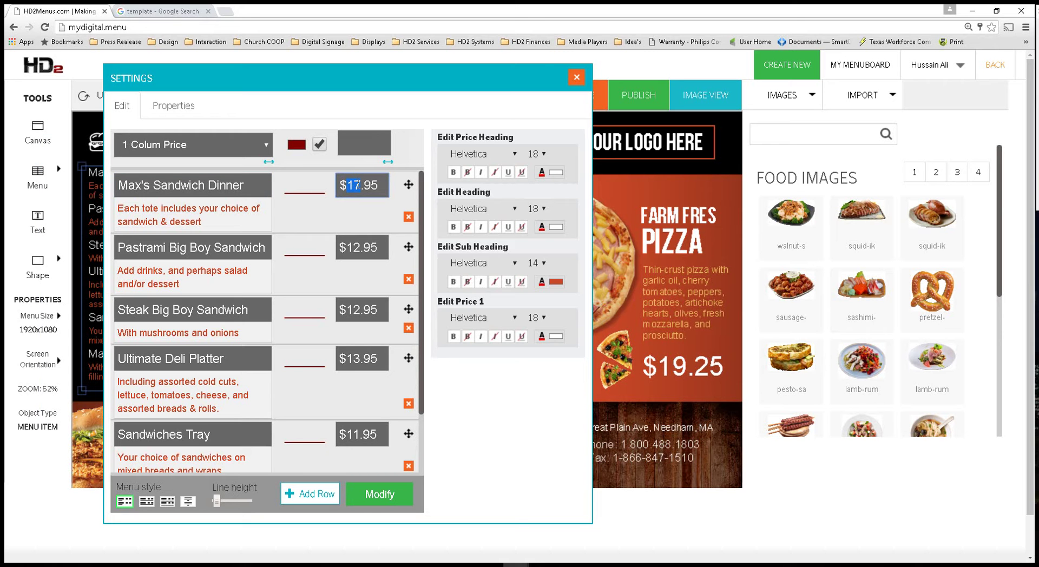
pyautogui.write('9')
# - Change the description of Max's Sandwich Dinner to "Each tote includes your choice of Side."
pyautogui.moveTo(206, 224); pyautogui.dragTo(159, 226)
pyautogui.press('BackSpace')
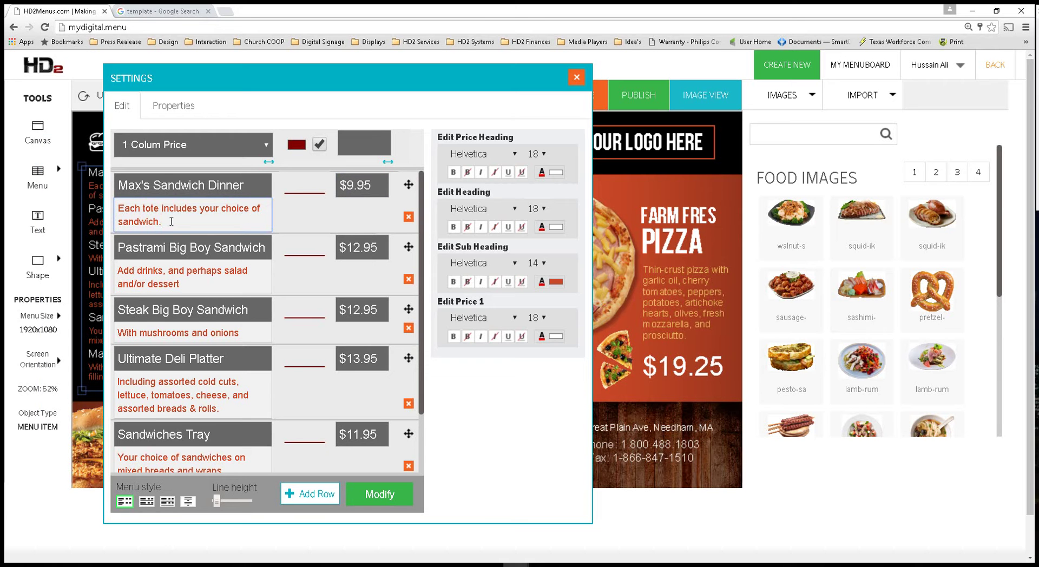
pyautogui.write('.')
pyautogui.moveTo(158, 223); pyautogui.dragTo(121, 226)
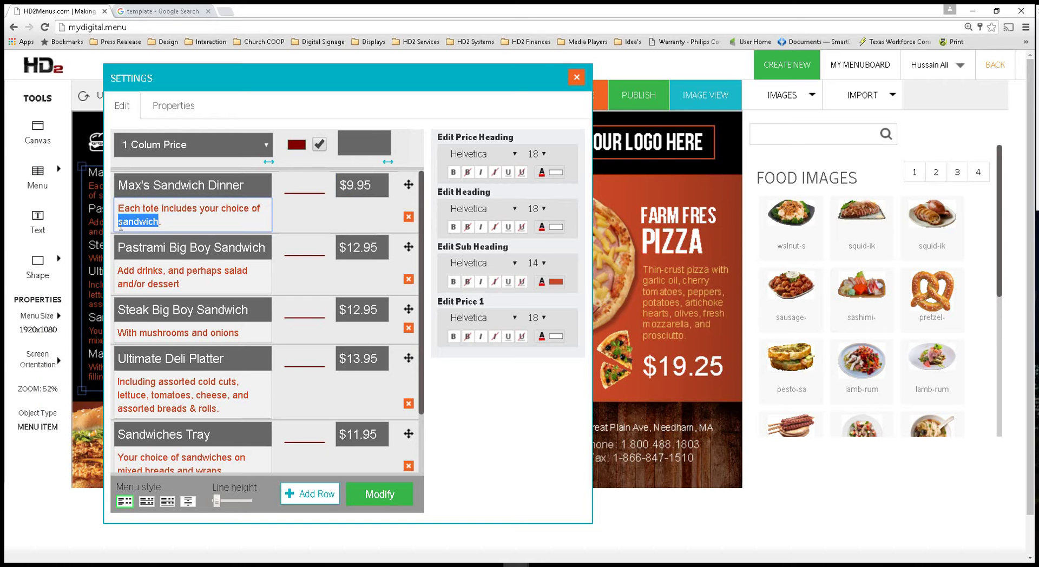
pyautogui.write('side')
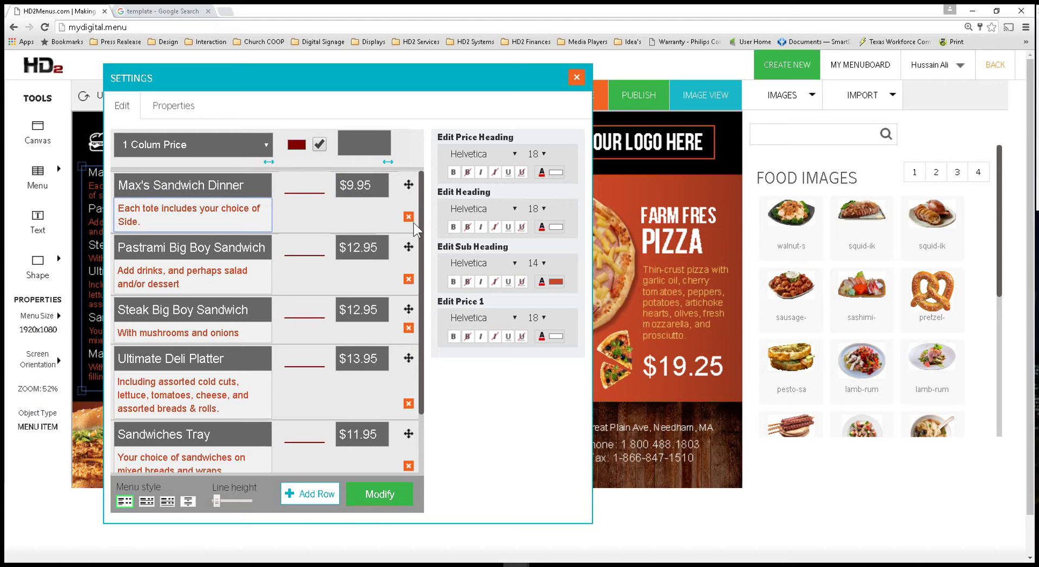
pyautogui.scroll(-3, 233, 285)
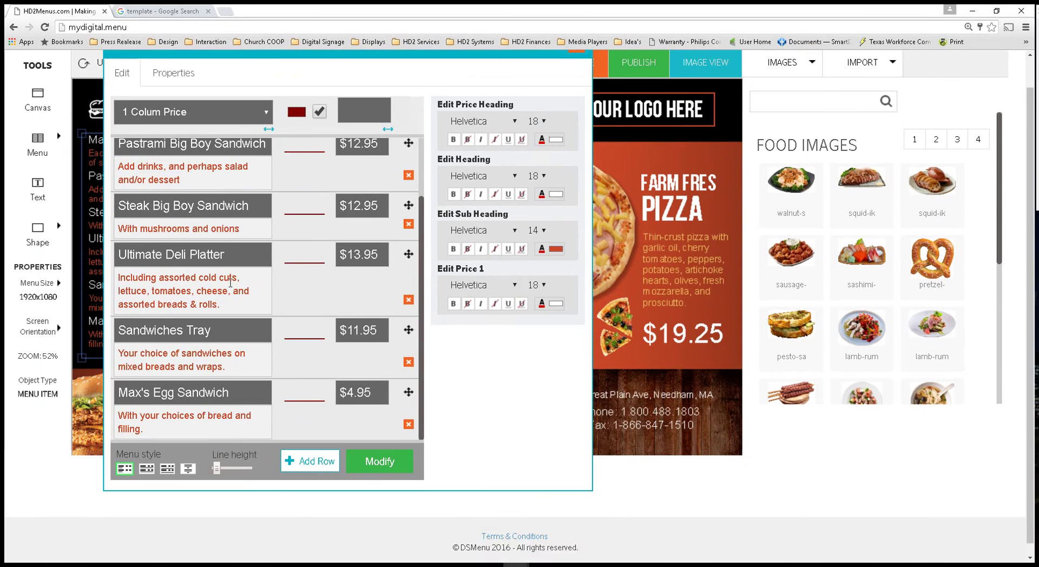
pyautogui.scroll(3, 230, 282)
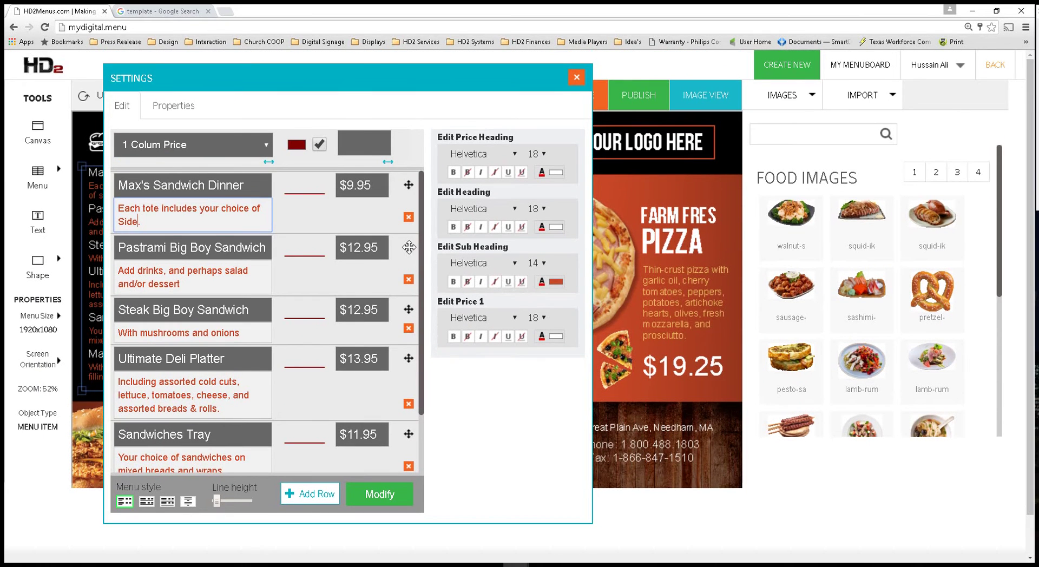
pyautogui.write('.')
# - Move the Pastrami Big Boy Sandwich and Steak Big Boy Sandwich rows above Max's Sandwich Dinner, and delete the Steak row
pyautogui.click(408, 249)
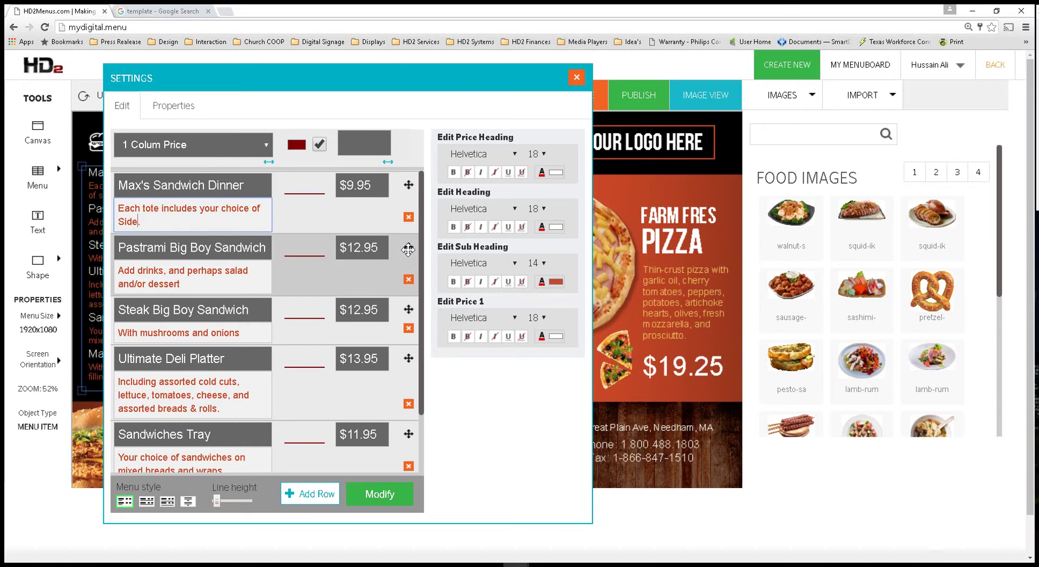
pyautogui.moveTo(408, 249); pyautogui.dragTo(406, 188)
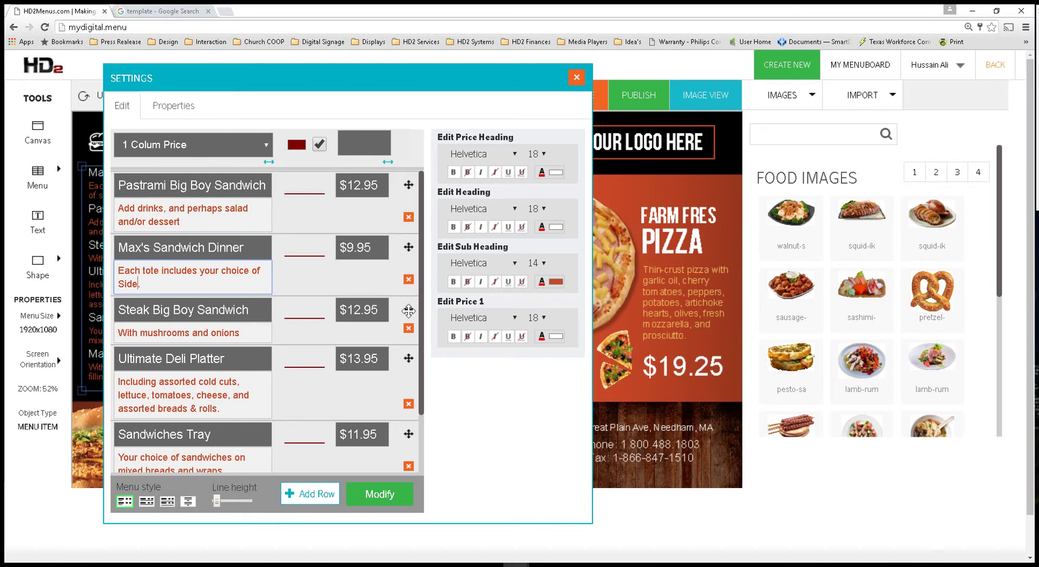
pyautogui.moveTo(408, 311); pyautogui.dragTo(411, 203)
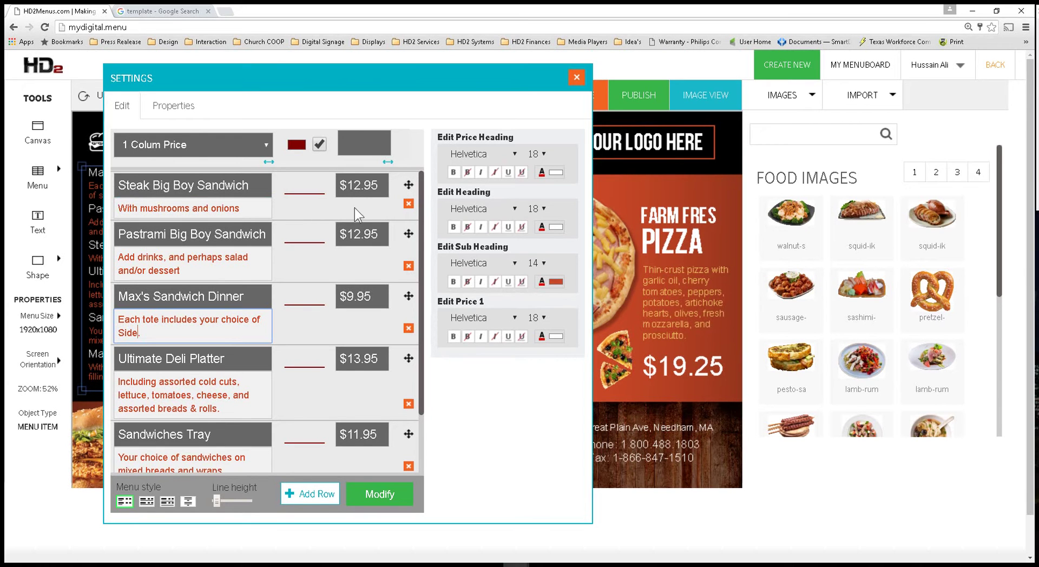
pyautogui.click(407, 203)
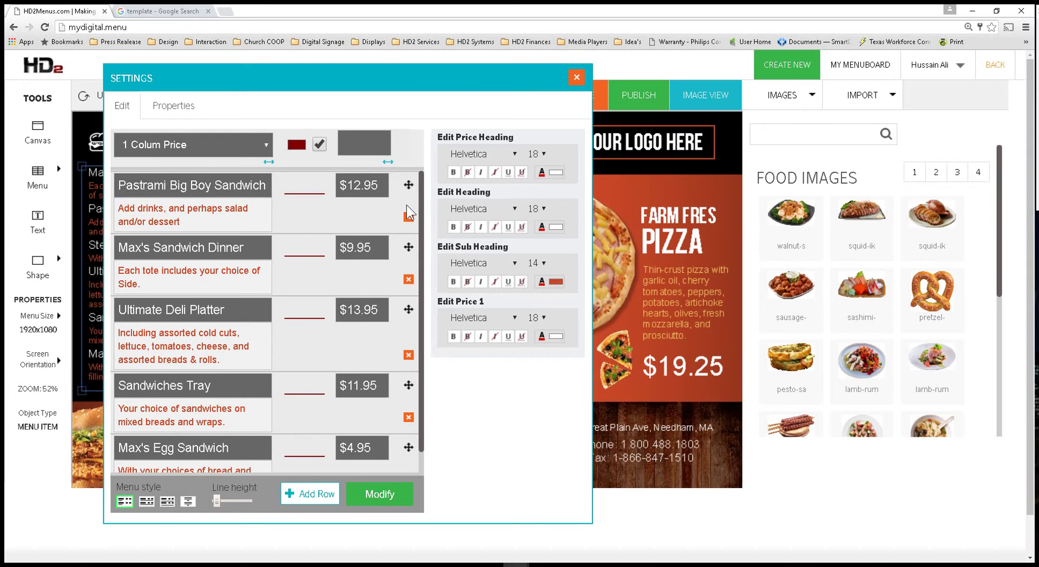
# - Add a new row at the end of the menu list named "Sandwhich Platter" with a price of $12.95
pyautogui.scroll(-1, 367, 259)
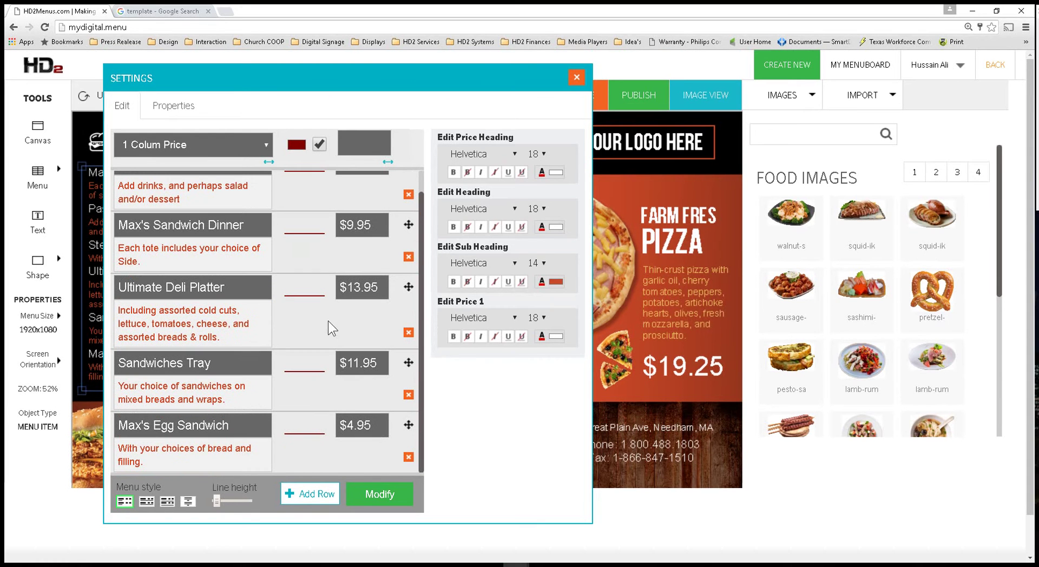
pyautogui.click(305, 496)
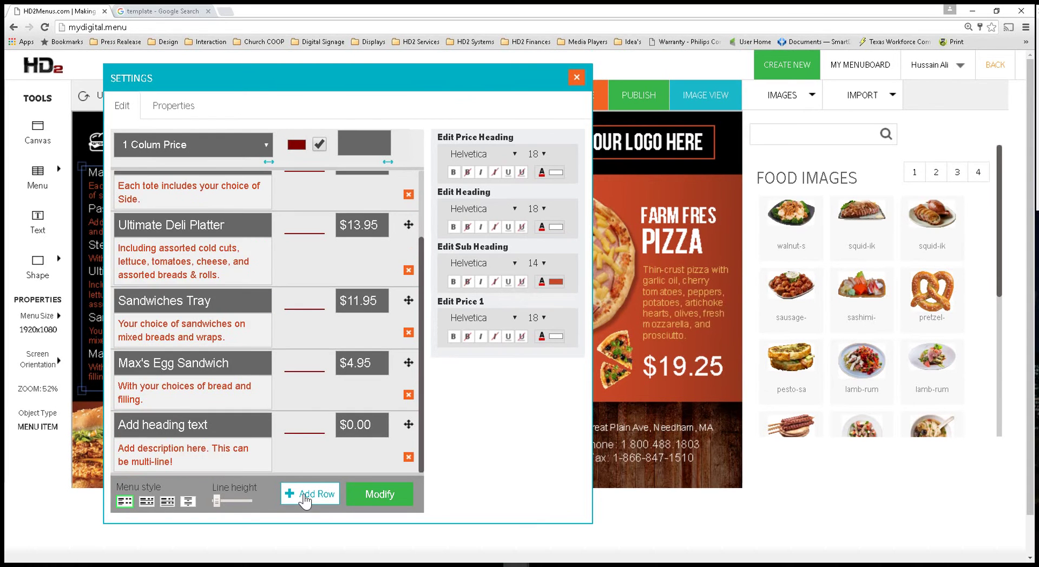
pyautogui.moveTo(210, 424); pyautogui.dragTo(31, 435)
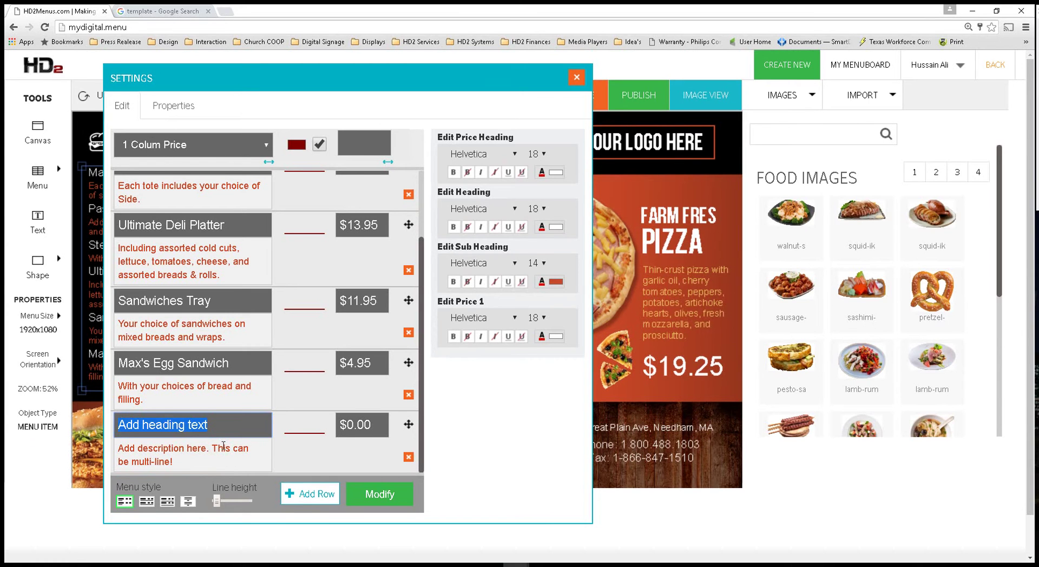
pyautogui.write('Sand')
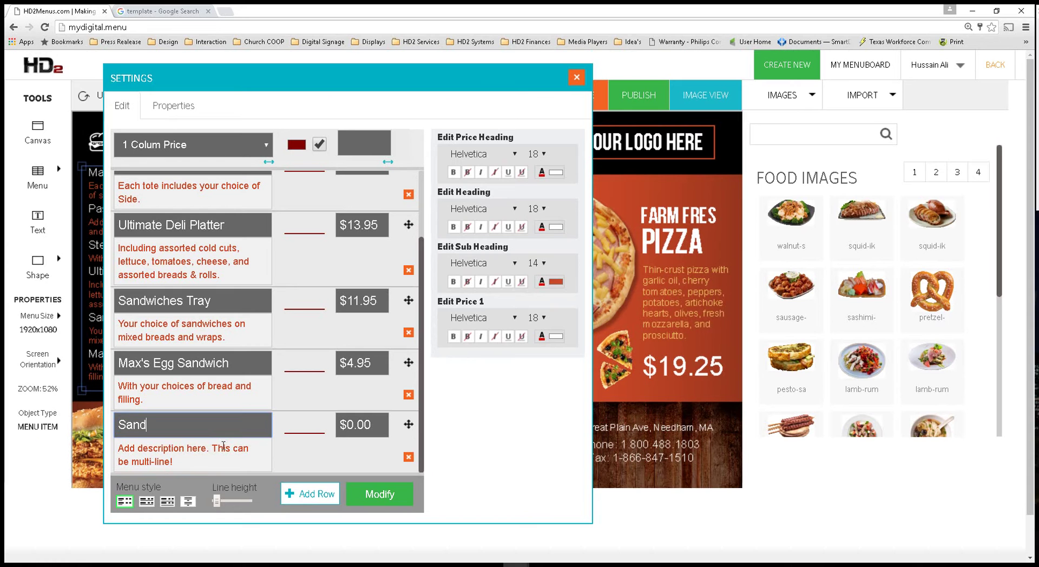
pyautogui.write('which Platter')
pyautogui.click(176, 463)
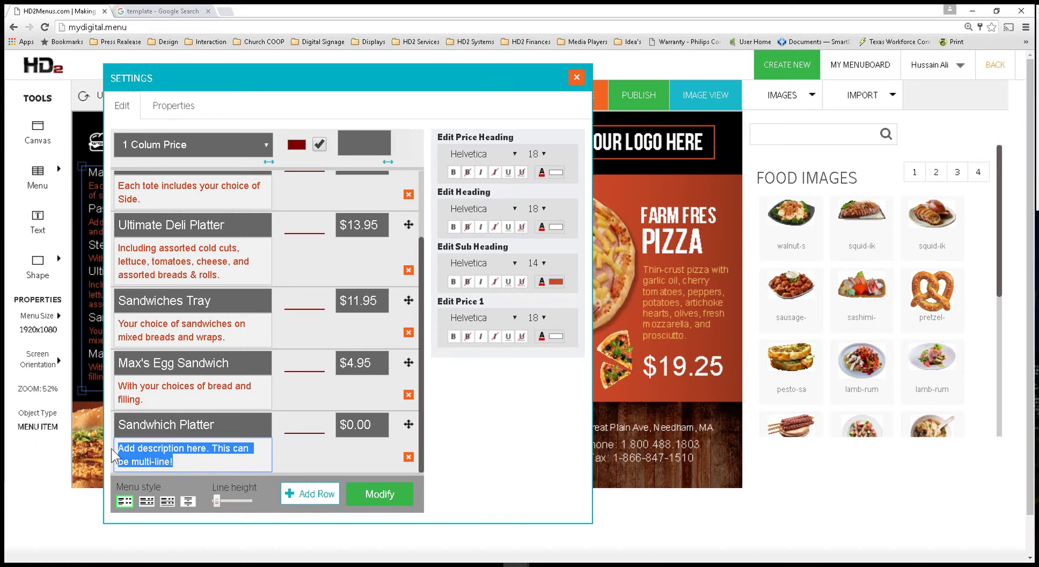
pyautogui.click(345, 428)
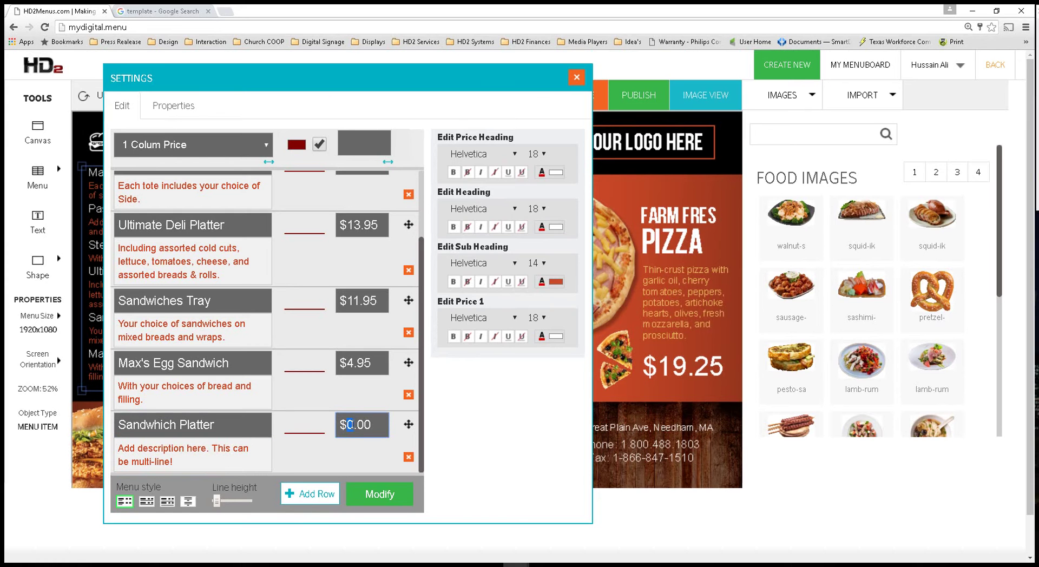
pyautogui.write('12.')
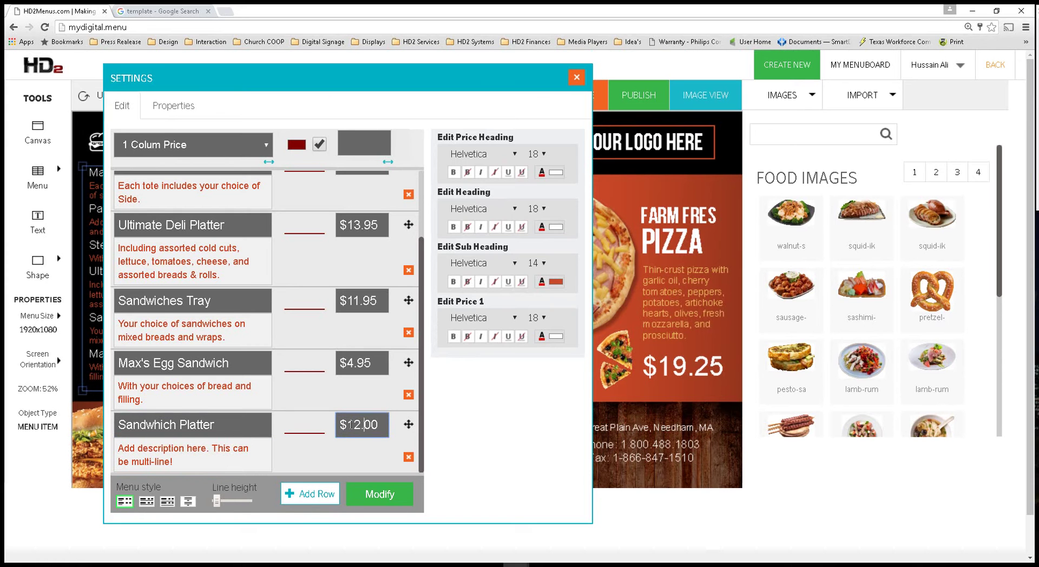
pyautogui.write('95')
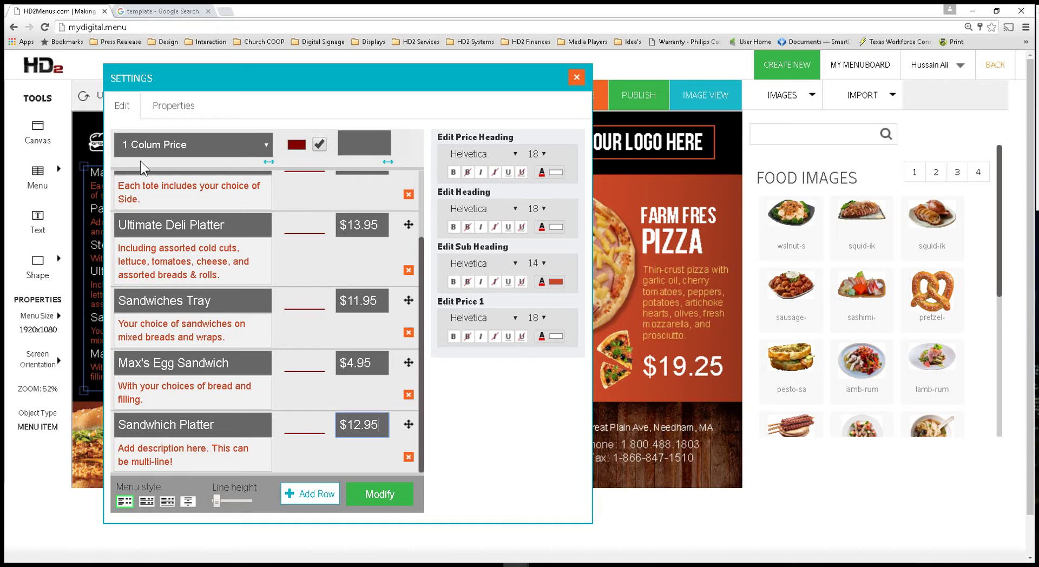
# - Switch the Sandwiches menu list to the 3-column price layout
pyautogui.scroll(2, 157, 199)
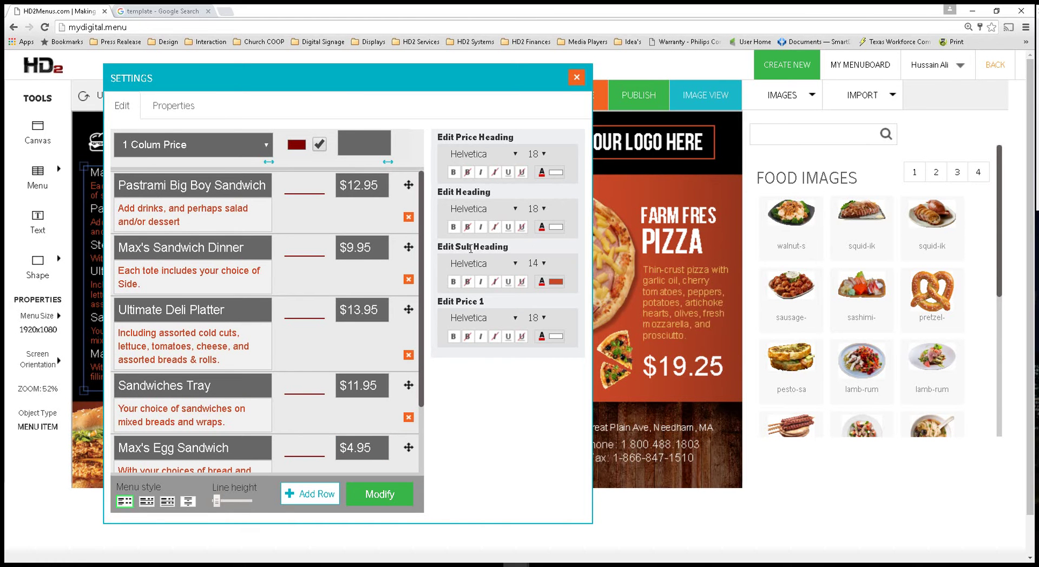
pyautogui.moveTo(181, 222); pyautogui.dragTo(118, 207)
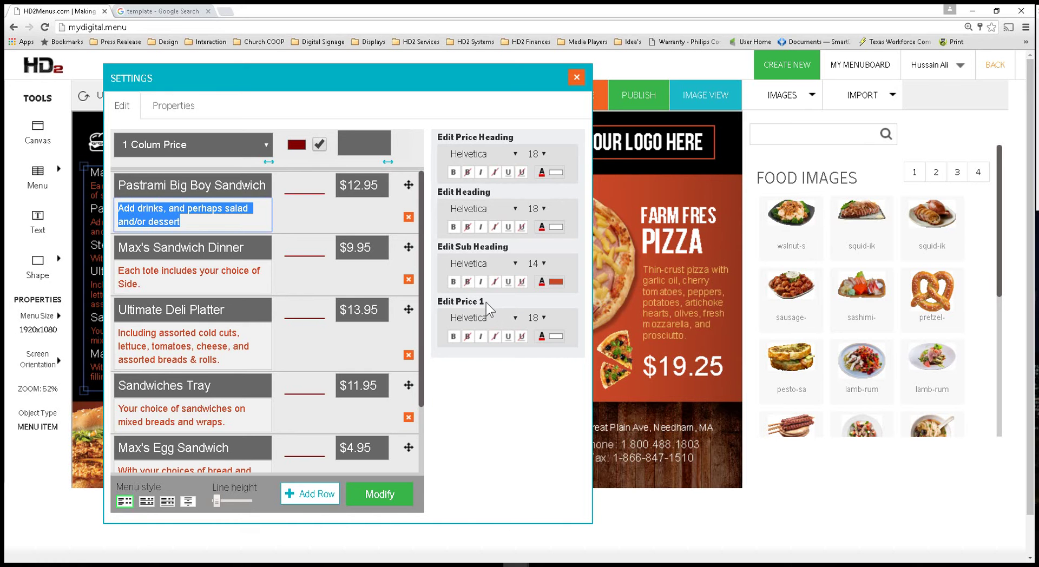
pyautogui.click(262, 147)
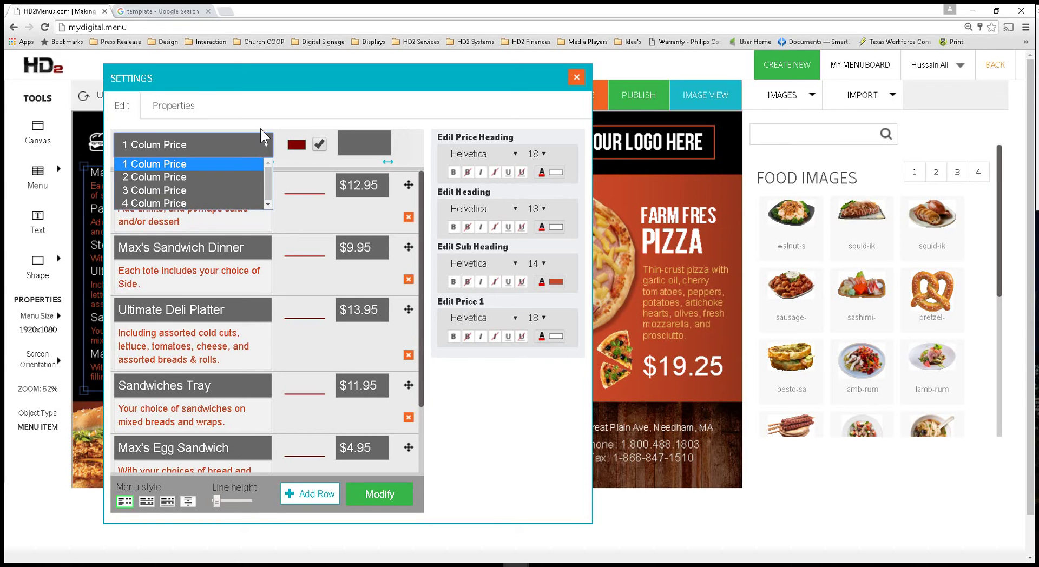
pyautogui.click(180, 188)
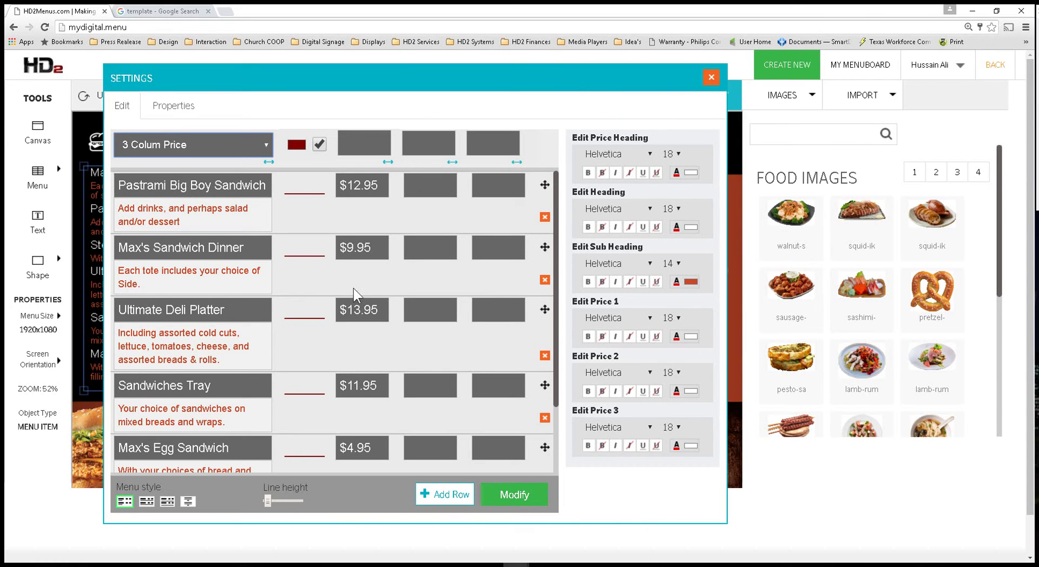
pyautogui.click(411, 187)
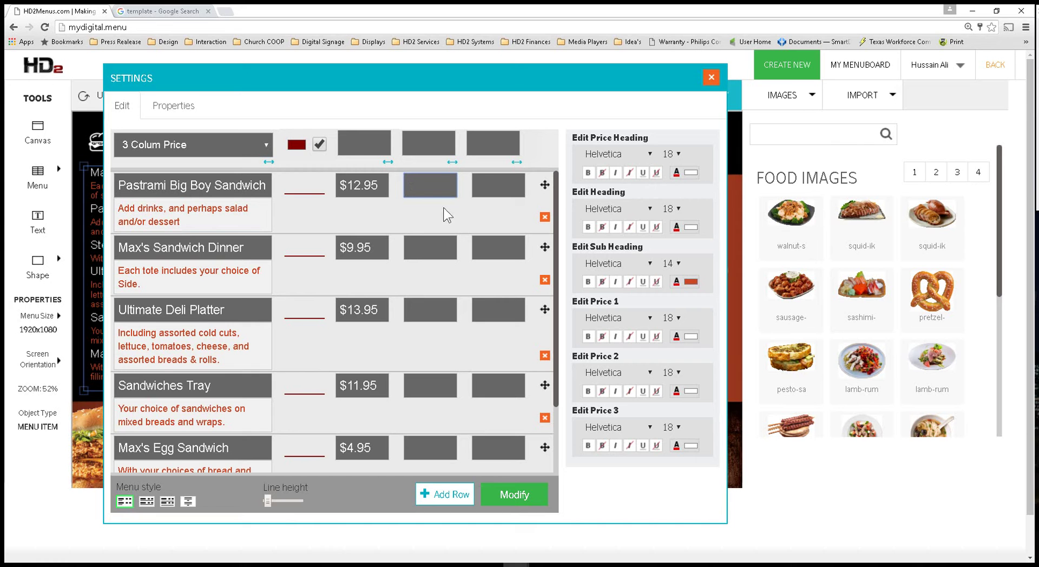
# - Label the three price column headings S, M and L
pyautogui.click(353, 147)
pyautogui.write('Sm')
pyautogui.click(410, 143)
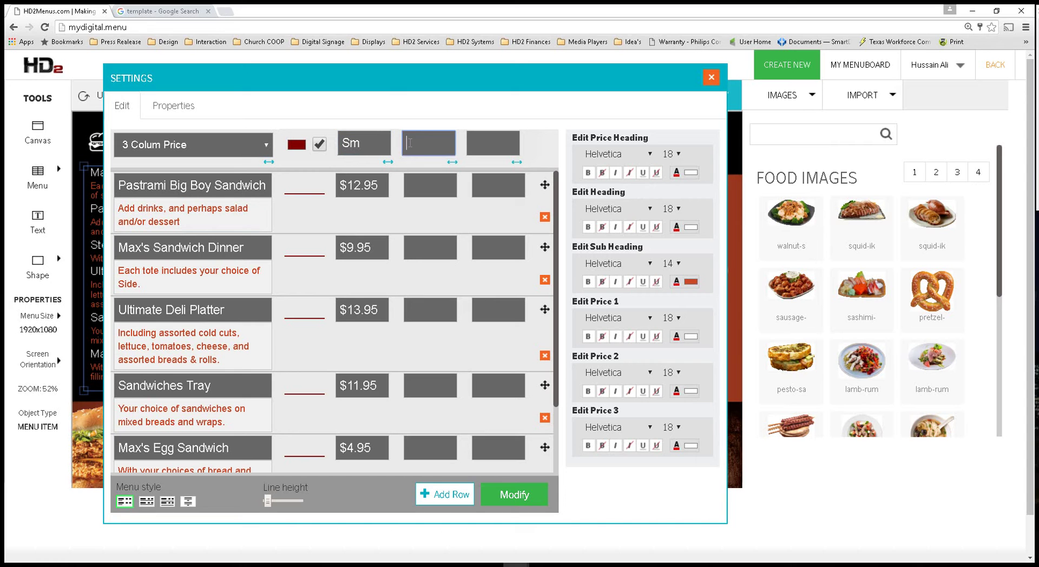
pyautogui.write('Me')
pyautogui.click(486, 141)
pyautogui.write('L')
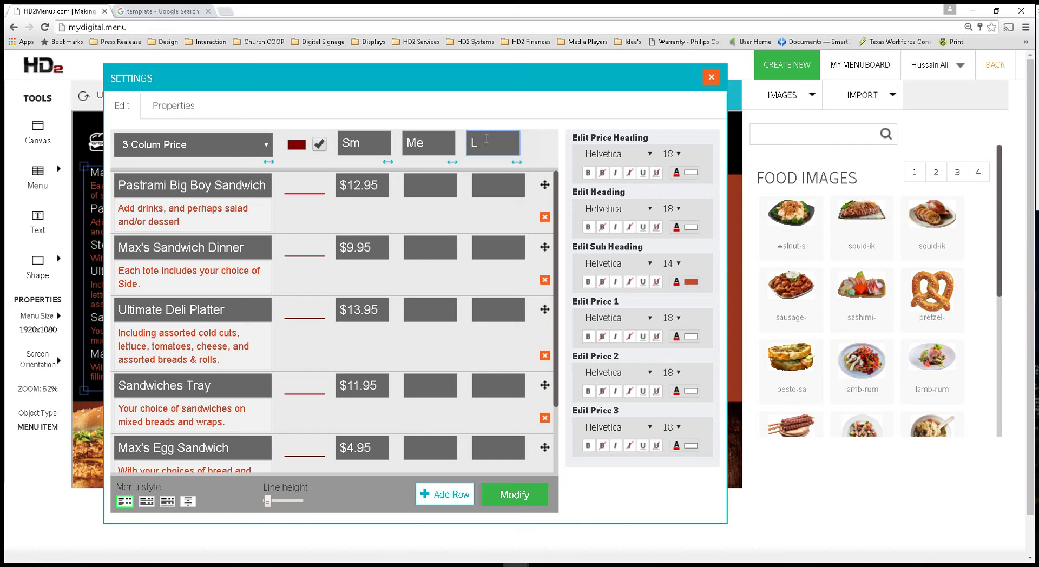
pyautogui.click(433, 140)
pyautogui.press('BackSpace')
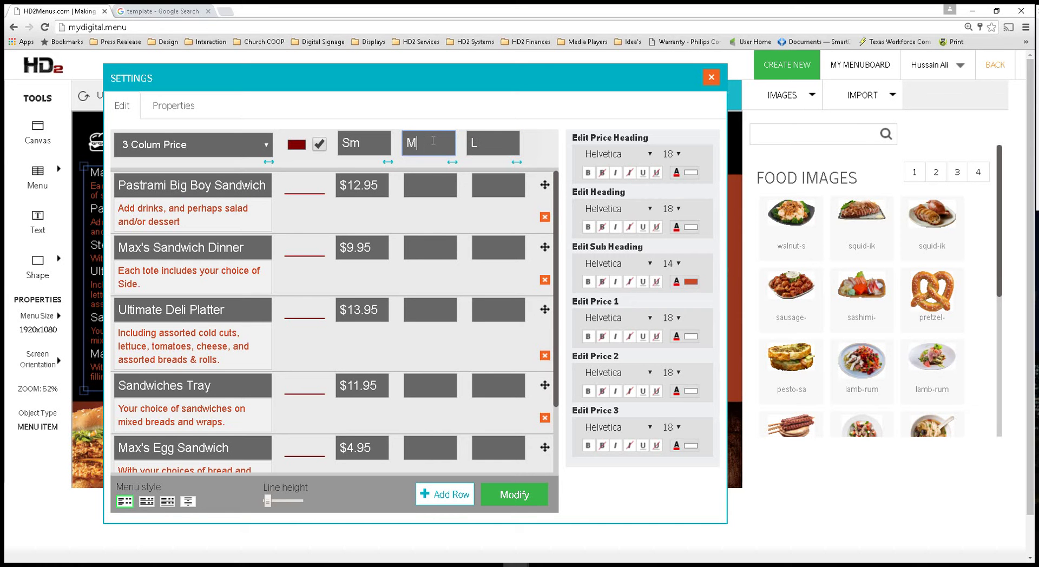
pyautogui.click(364, 142)
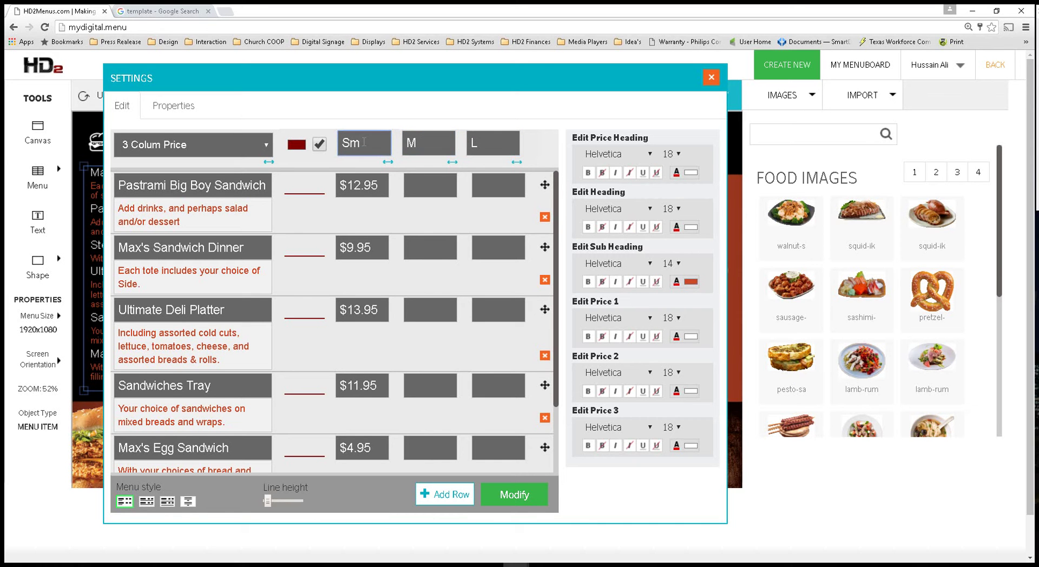
pyautogui.press('BackSpace')
# - Try the 4-column price layout on the Sandwiches list, settle on the 2-column layout, and apply the changes
pyautogui.click(215, 144)
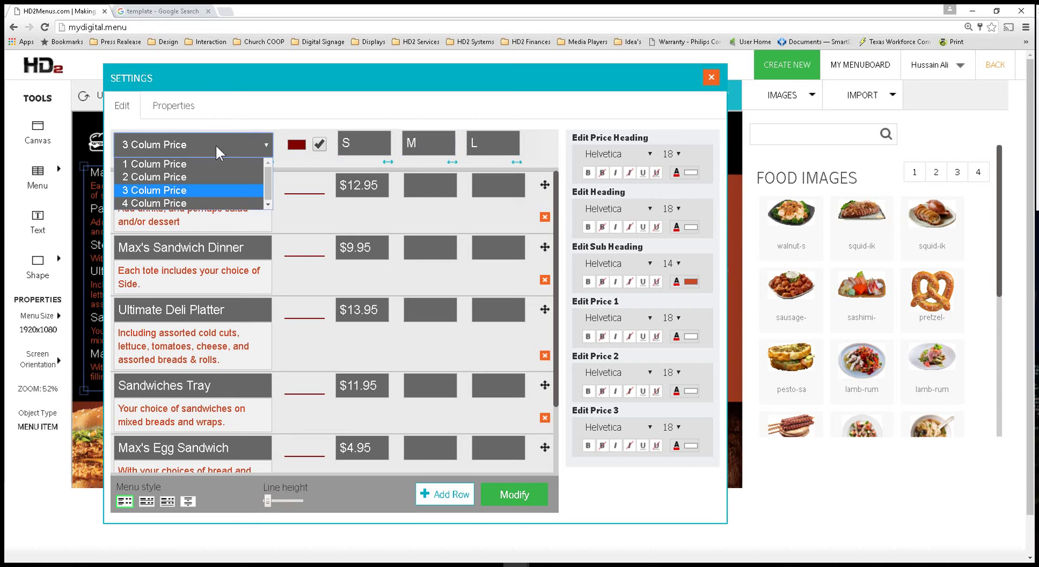
pyautogui.click(170, 203)
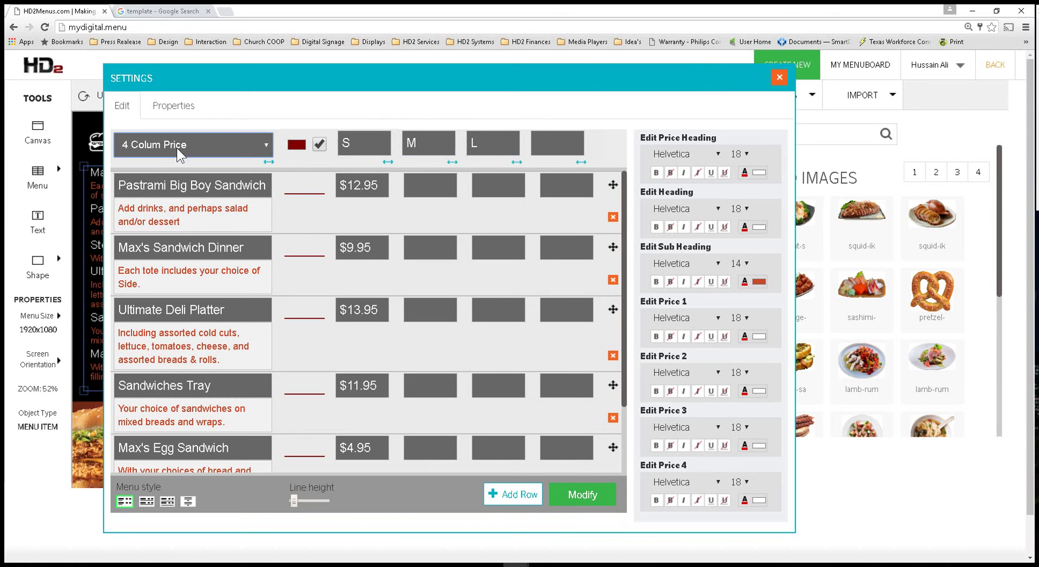
pyautogui.click(176, 148)
pyautogui.click(167, 176)
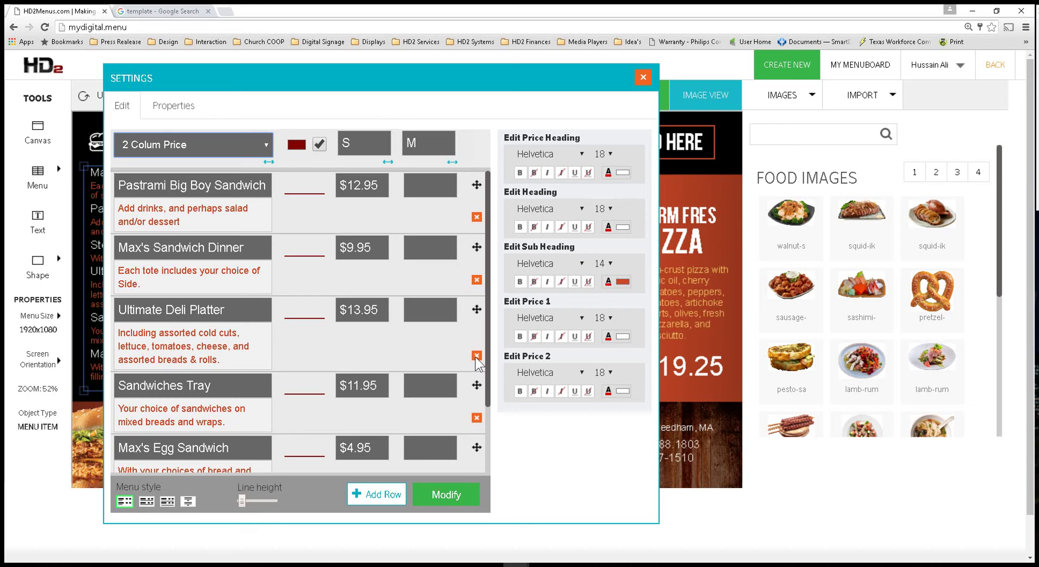
pyautogui.scroll(-3, 386, 356)
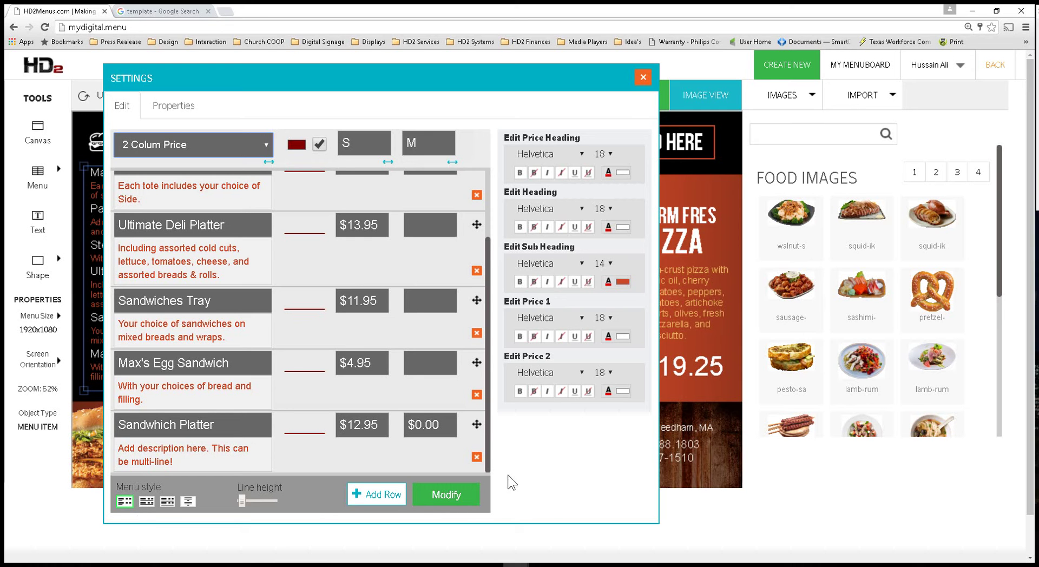
pyautogui.click(458, 500)
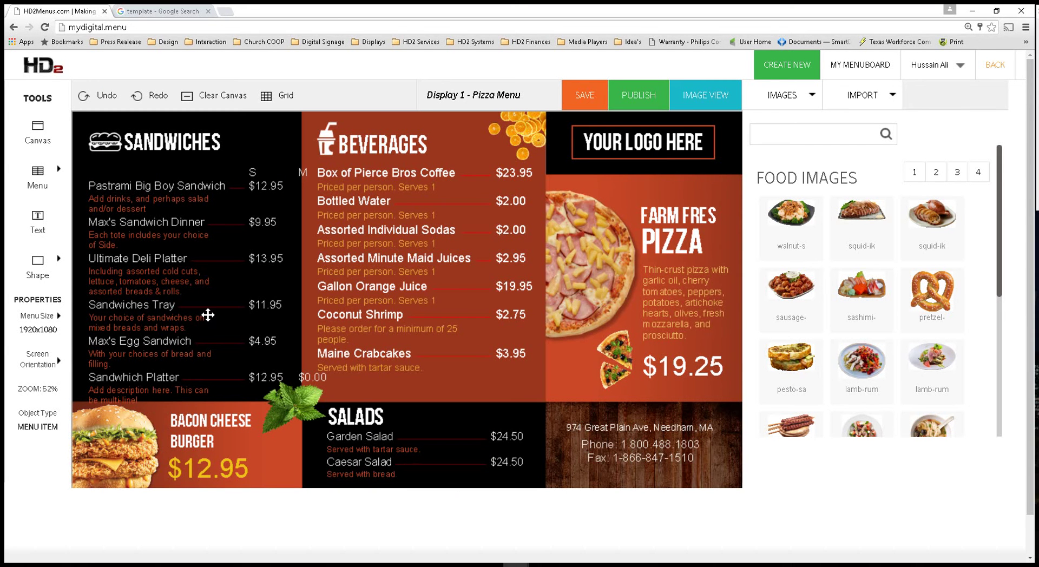
# - Move the Sandwiches list up beneath its heading and shrink it to fit inside the black panel
pyautogui.moveTo(208, 315); pyautogui.dragTo(206, 300)
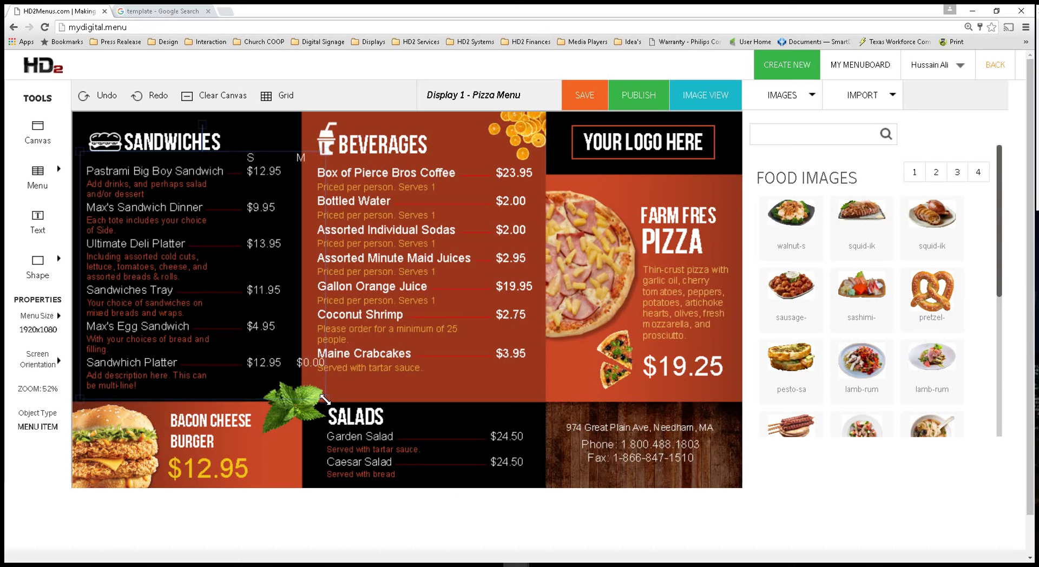
pyautogui.moveTo(325, 399); pyautogui.dragTo(292, 370)
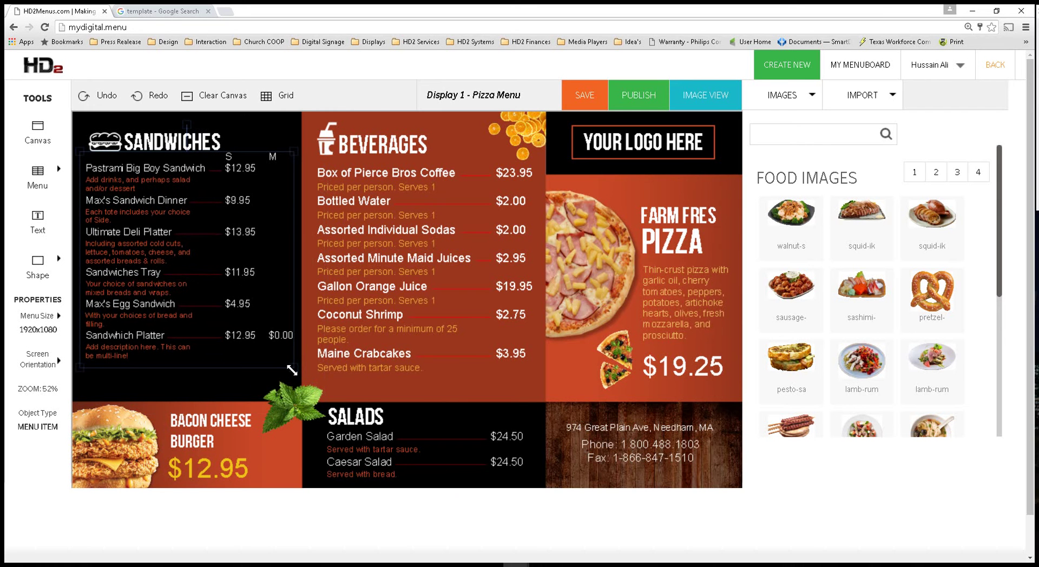
pyautogui.moveTo(291, 370); pyautogui.dragTo(291, 370)
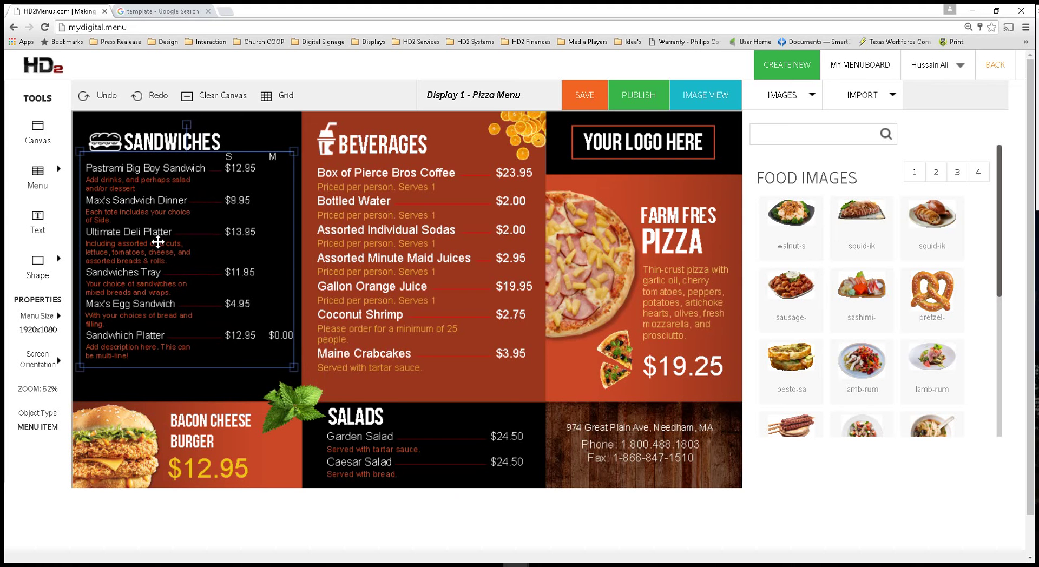
# - Set the Sandwiches list's scale to 79 in its properties, with the opacity at 100
pyautogui.doubleClick(157, 242)
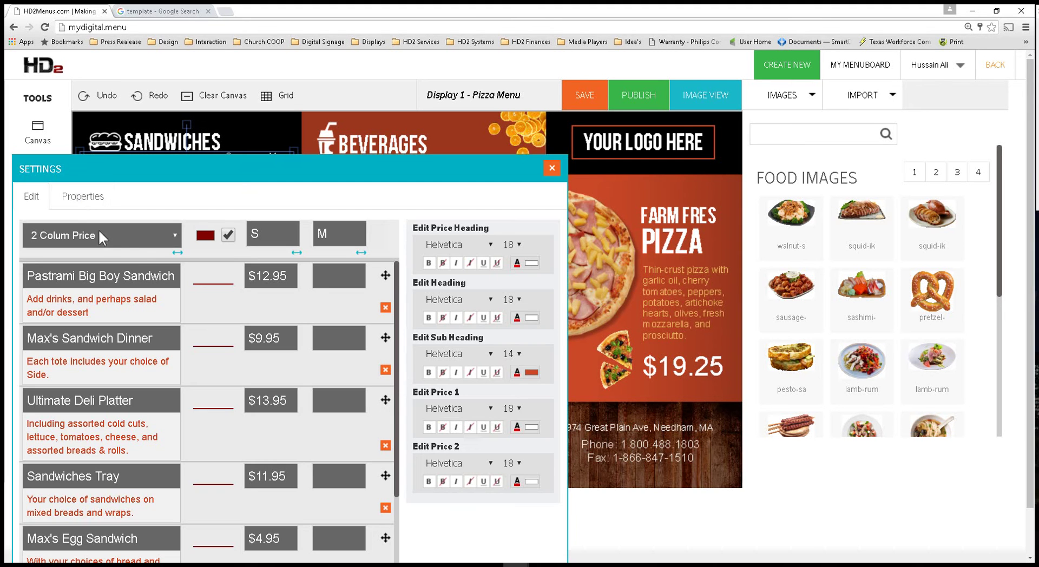
pyautogui.click(86, 196)
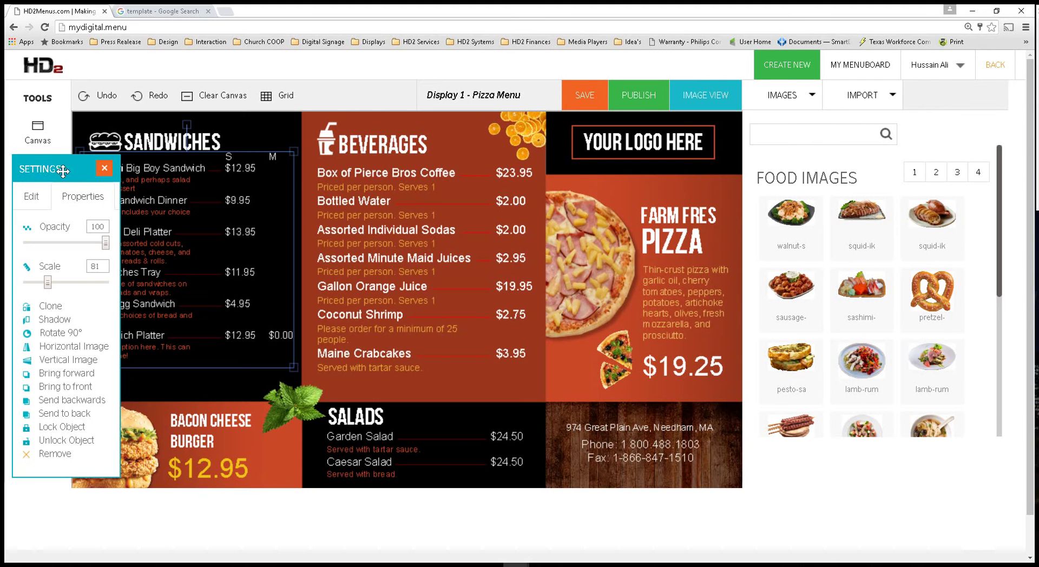
pyautogui.moveTo(43, 170); pyautogui.dragTo(458, 124)
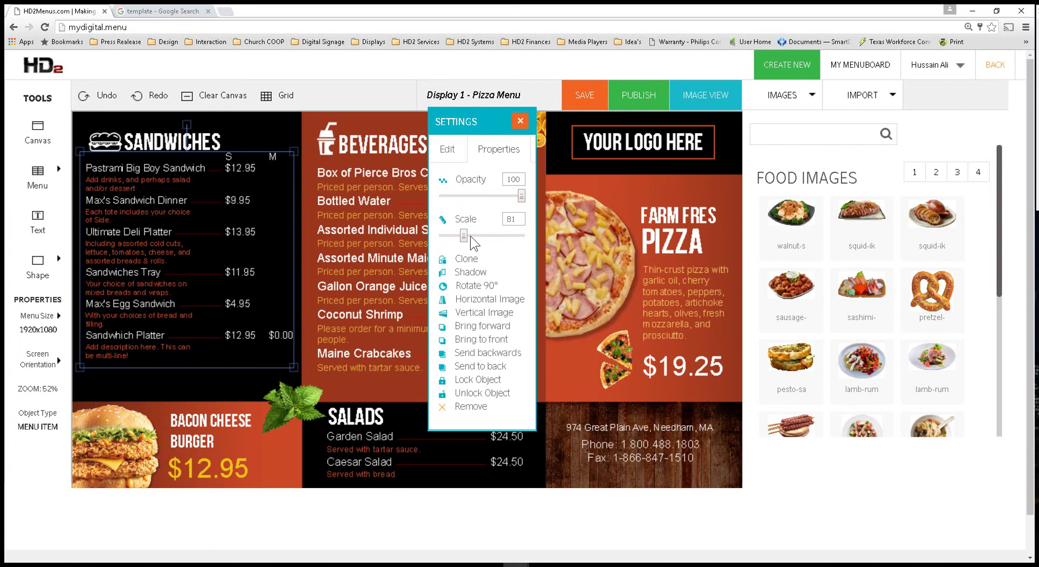
pyautogui.moveTo(464, 236); pyautogui.dragTo(463, 236)
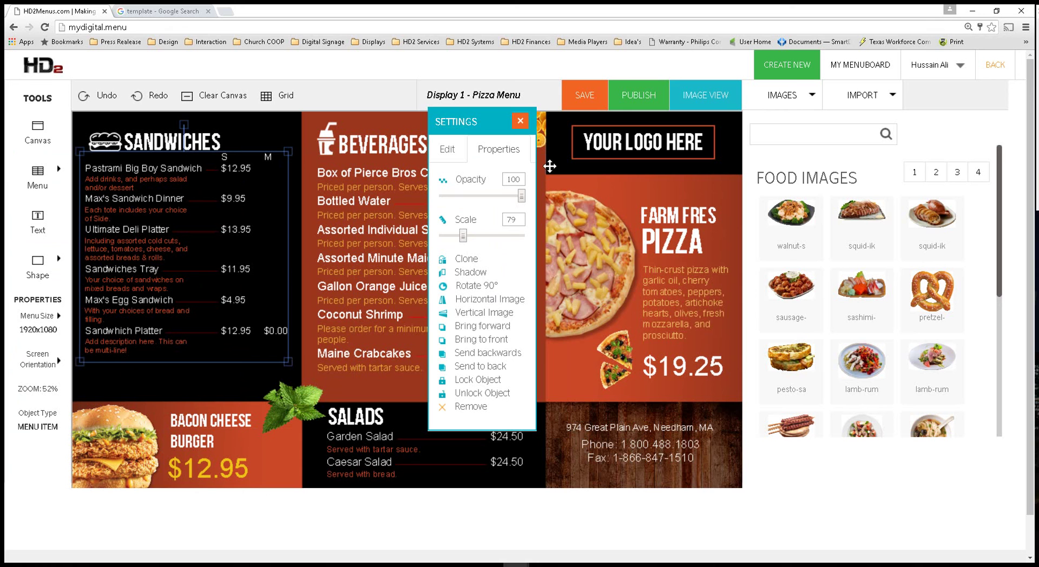
pyautogui.moveTo(520, 196)
pyautogui.mouseDown()
pyautogui.moveTo(489, 199)
pyautogui.moveTo(526, 200)
pyautogui.mouseUp()
pyautogui.click(520, 124)
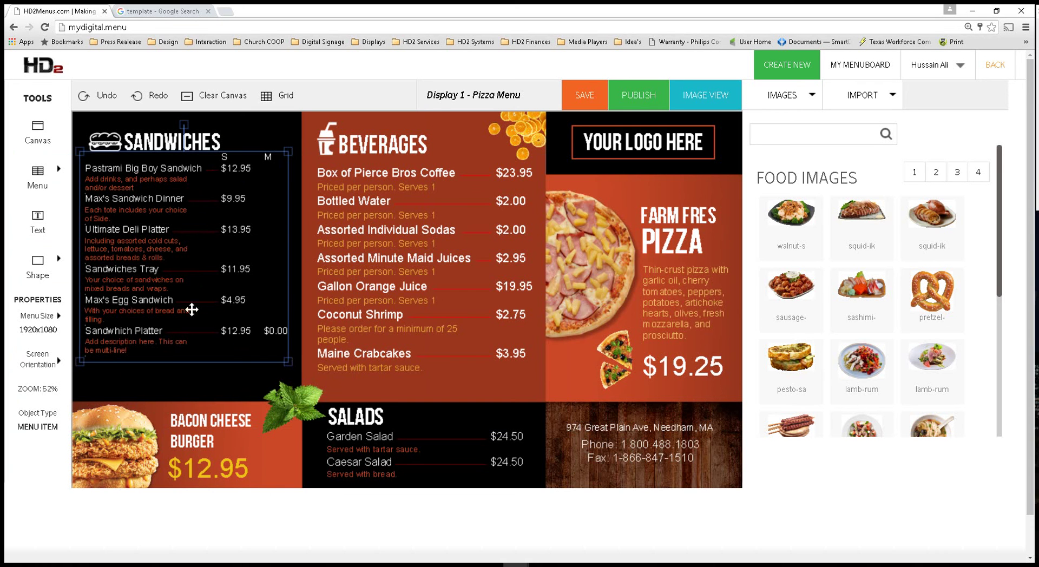
pyautogui.doubleClick(165, 269)
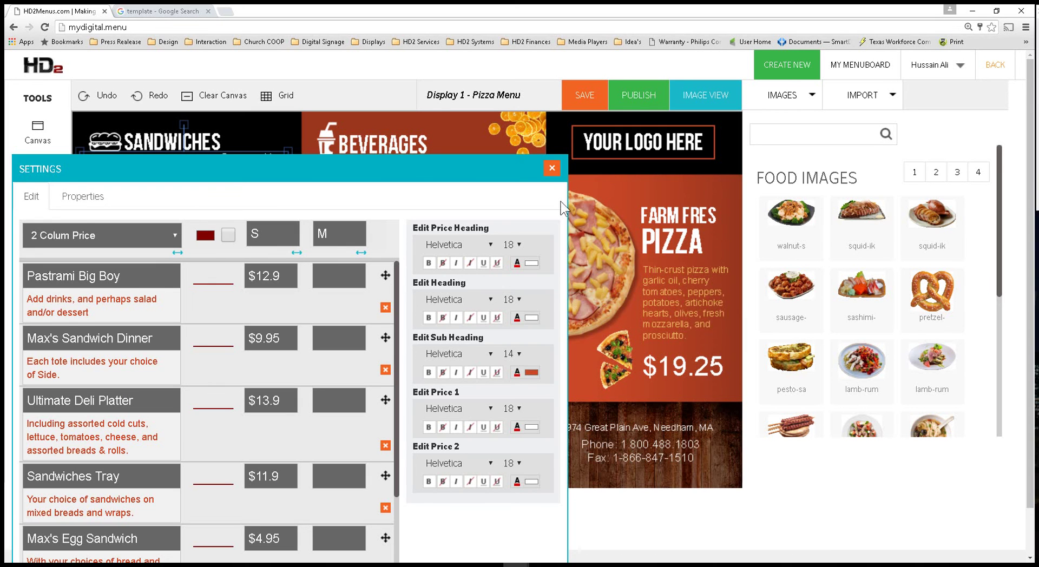
pyautogui.click(552, 172)
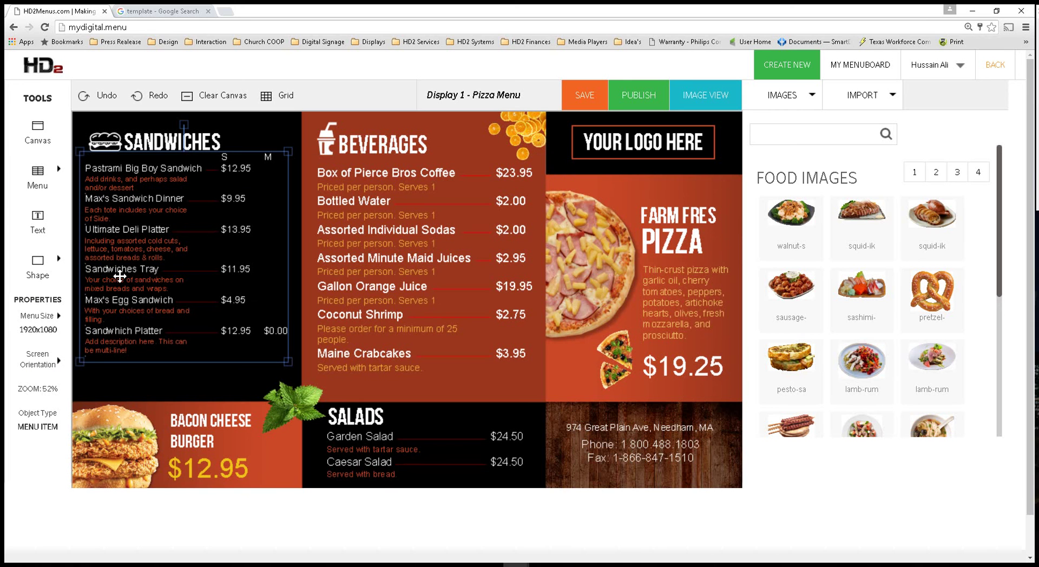